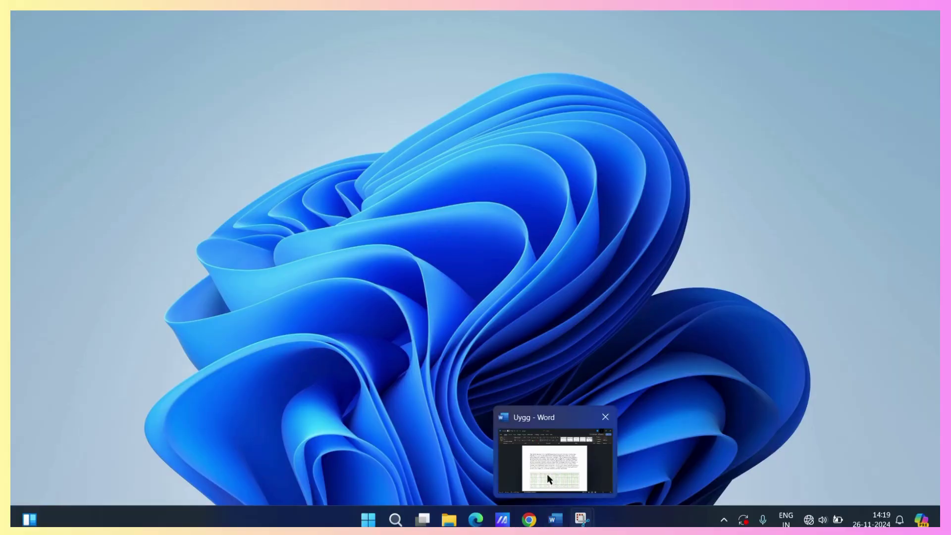
- Restore the Word window showing the Uygg document with its Digital Dashboard paragraph and table
{"action": "left_click", "coordinate": [548, 473]}
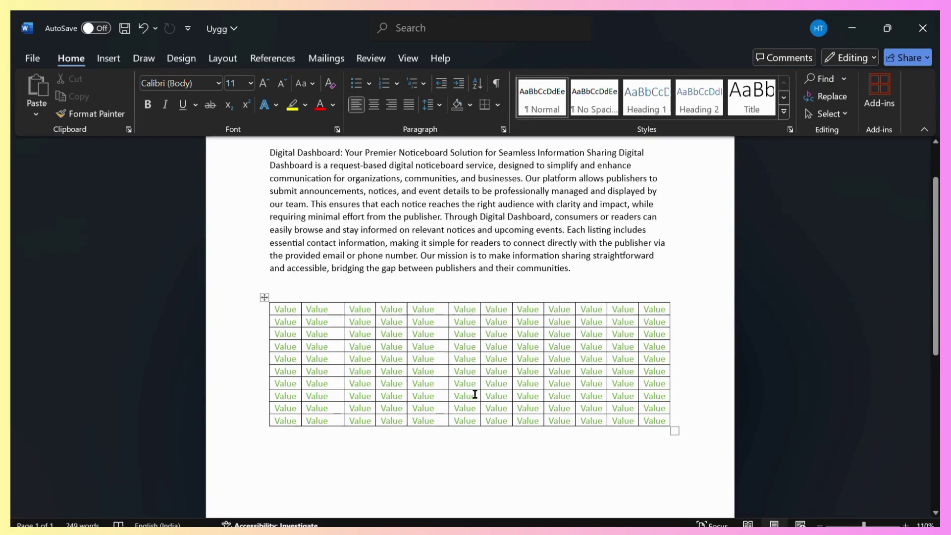
{"action": "scroll", "coordinate": [474, 394], "scroll_direction": "down", "scroll_amount": 1}
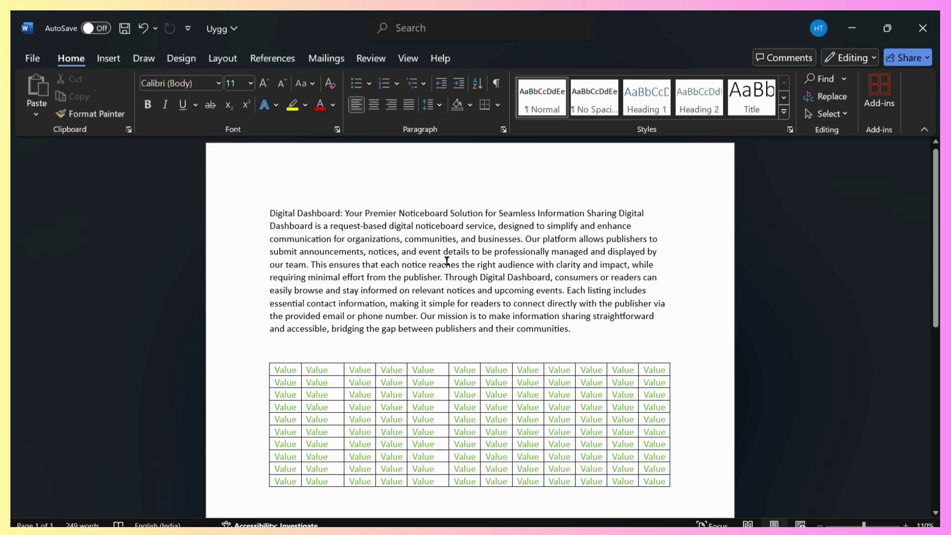
- Start an empty new comment on the word 'Dashboard' via its context menu
{"action": "right_click", "coordinate": [646, 213]}
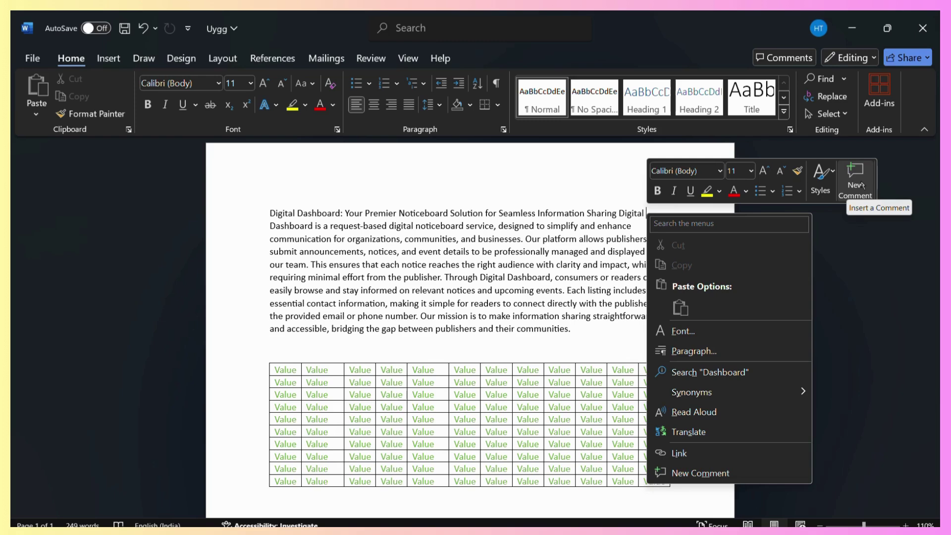
{"action": "left_click", "coordinate": [856, 184]}
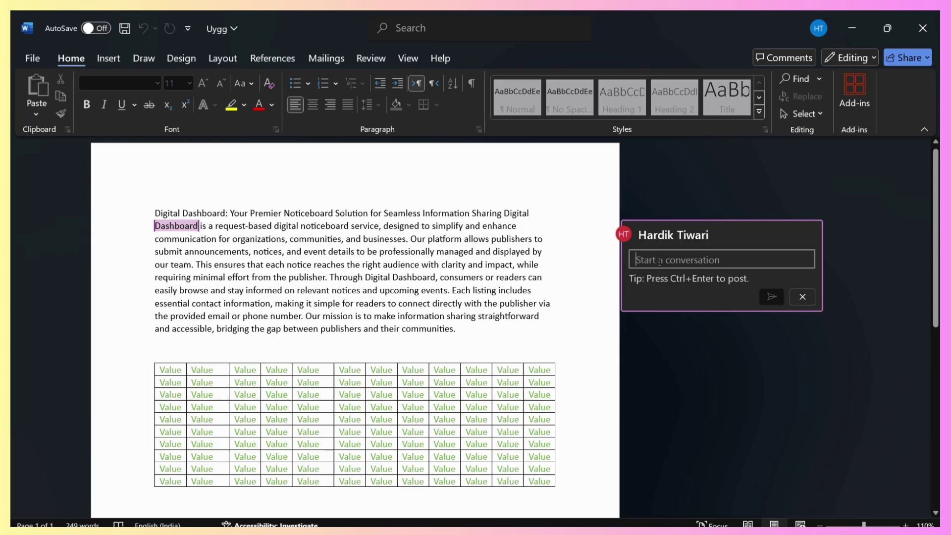
{"action": "type", "text": "This i"}
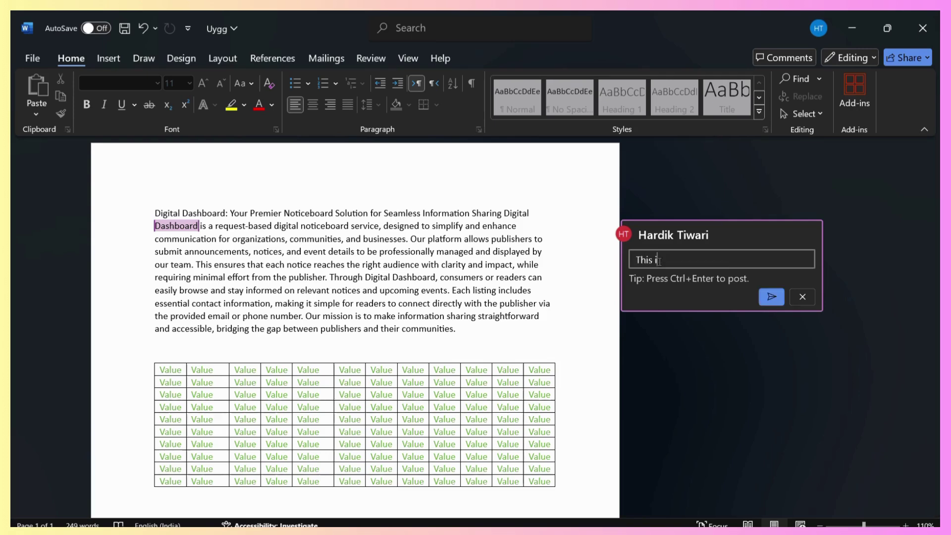
{"action": "type", "text": "s a comment"}
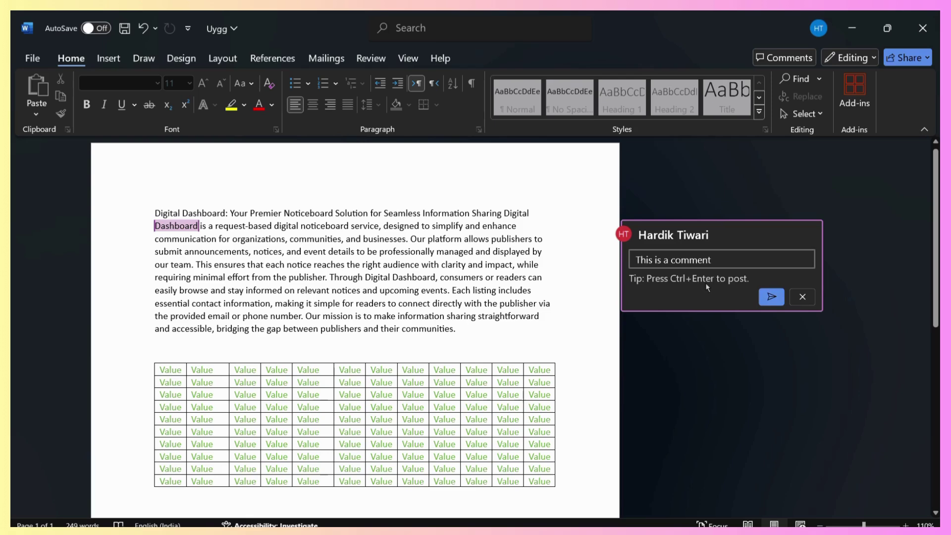
- Post the comment 'This is a comment' on 'Dashboard'
{"action": "left_click", "coordinate": [772, 297]}
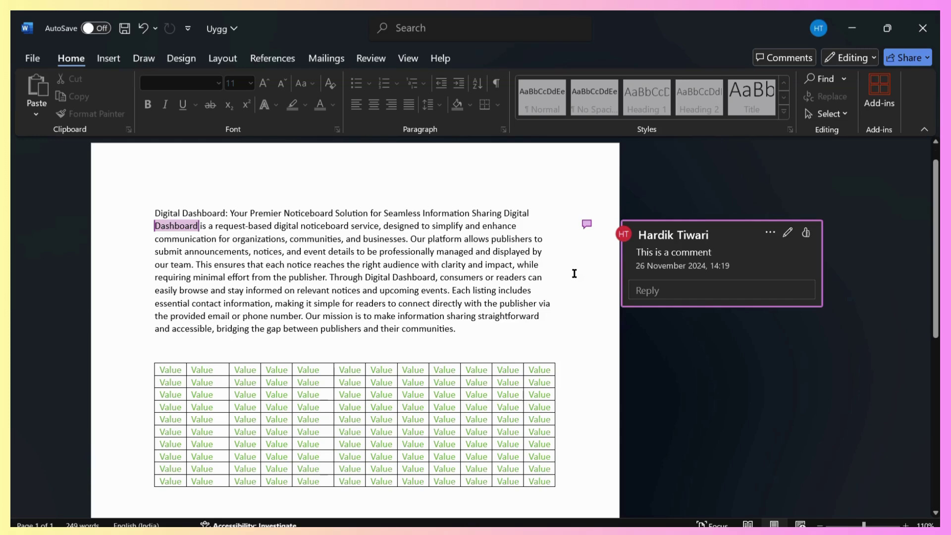
{"action": "scroll", "coordinate": [574, 274], "scroll_direction": "up", "scroll_amount": 1}
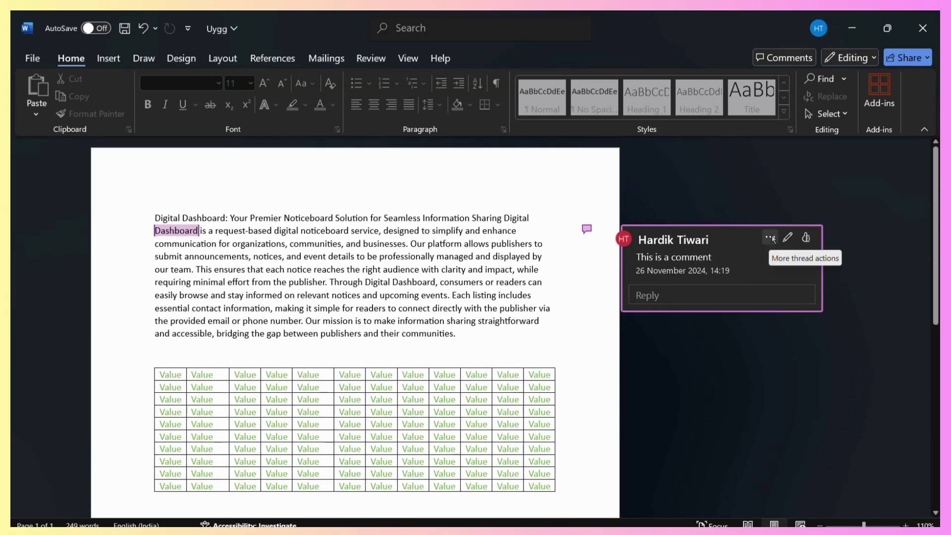
- Resolve the 'This is a comment' thread from its actions menu
{"action": "left_click", "coordinate": [771, 238]}
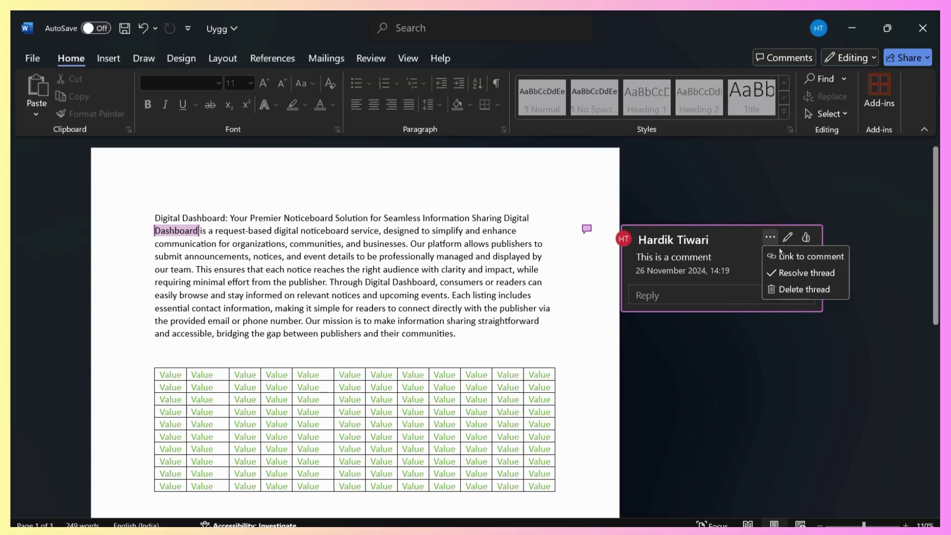
{"action": "left_click", "coordinate": [791, 273]}
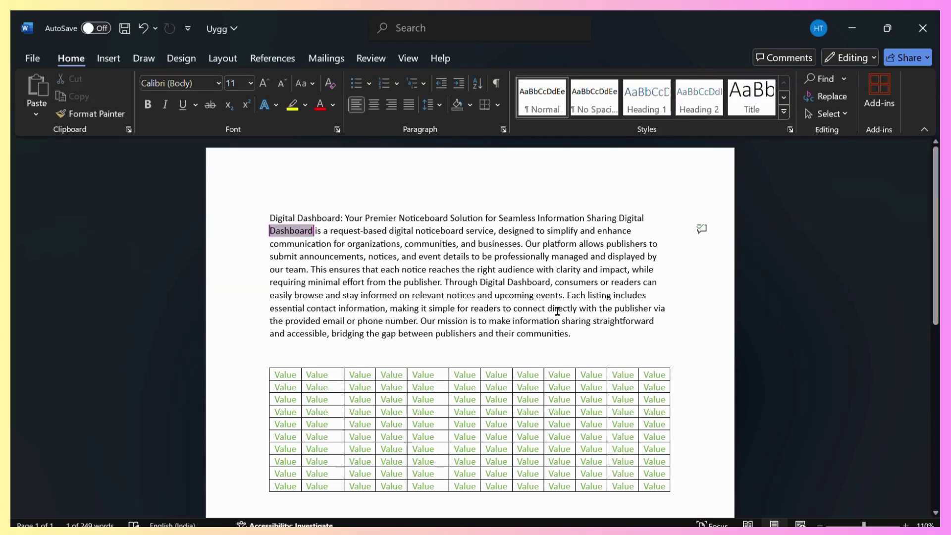
{"action": "scroll", "coordinate": [557, 311], "scroll_direction": "down", "scroll_amount": 2}
{"action": "scroll", "coordinate": [557, 311], "scroll_direction": "up", "scroll_amount": 2}
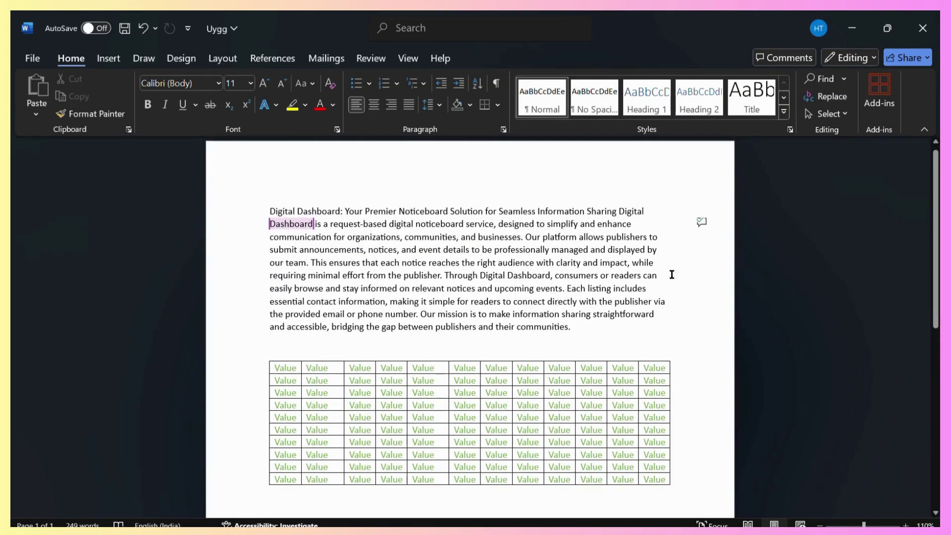
{"action": "scroll", "coordinate": [650, 336], "scroll_direction": "down", "scroll_amount": 2}
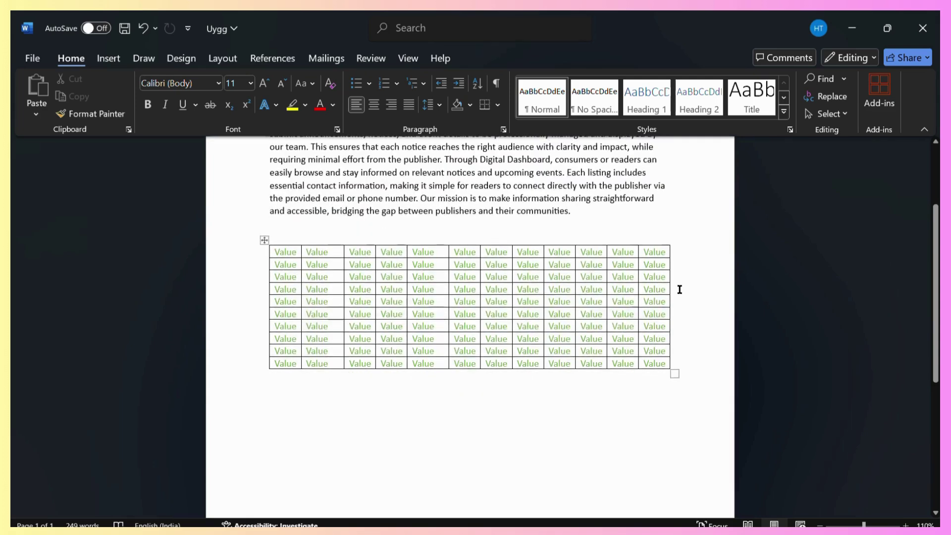
{"action": "scroll", "coordinate": [679, 290], "scroll_direction": "up", "scroll_amount": 1}
{"action": "scroll", "coordinate": [679, 290], "scroll_direction": "up", "scroll_amount": 1}
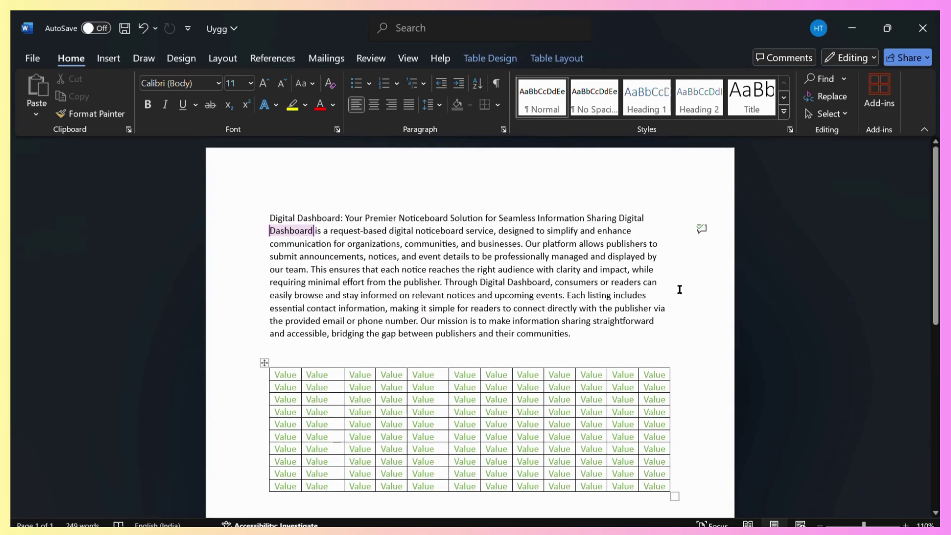
{"action": "left_click", "coordinate": [702, 229]}
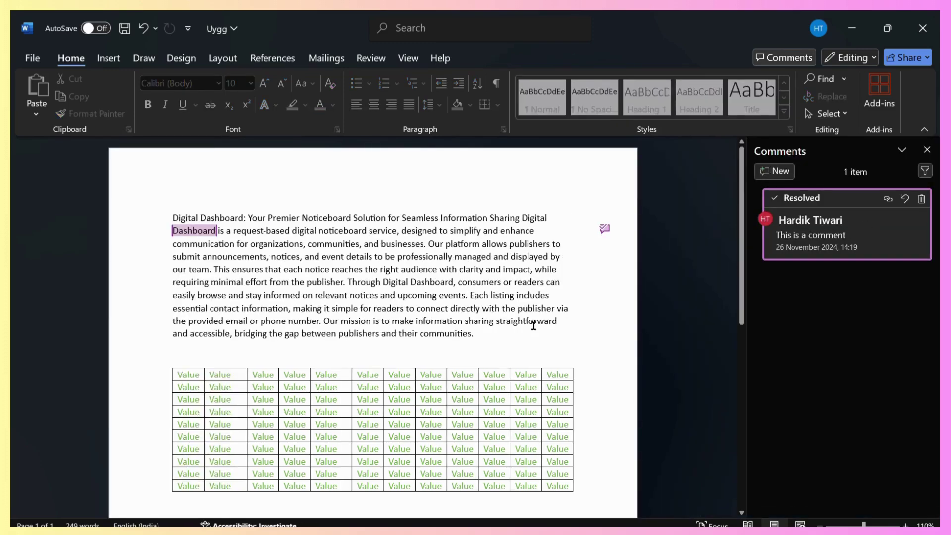
{"action": "scroll", "coordinate": [533, 327], "scroll_direction": "down", "scroll_amount": 3}
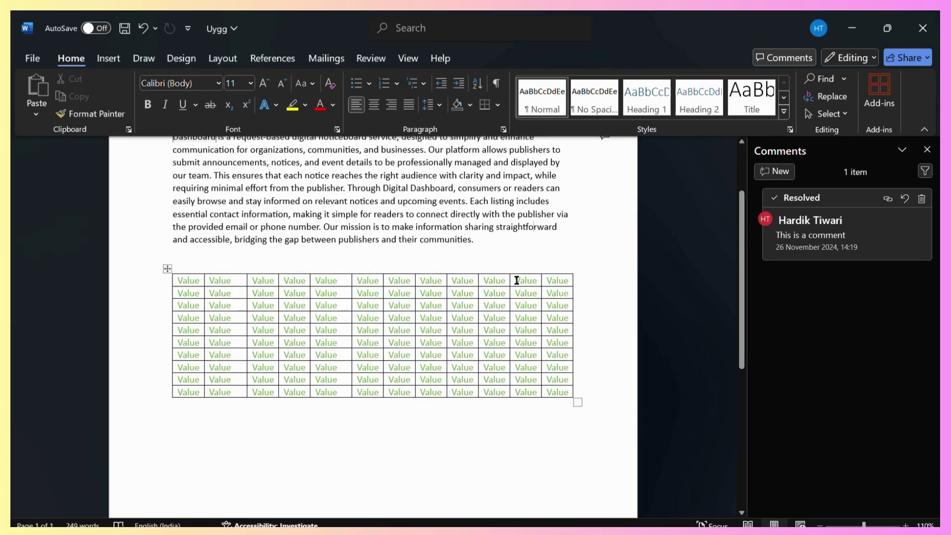
- Select 'Value' in the table's first row and post 'This is a table comment' on it
{"action": "left_click", "coordinate": [518, 281]}
{"action": "double_click", "coordinate": [524, 279]}
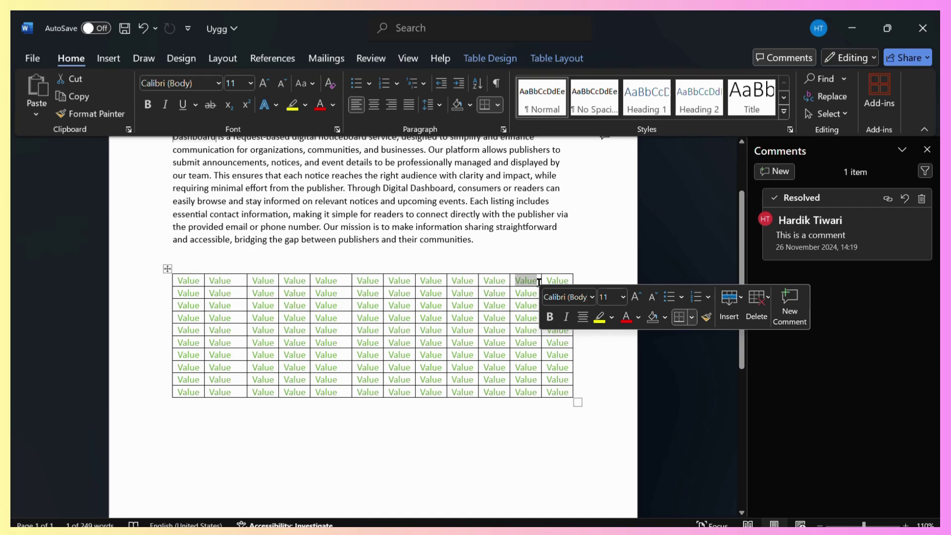
{"action": "left_click", "coordinate": [790, 305]}
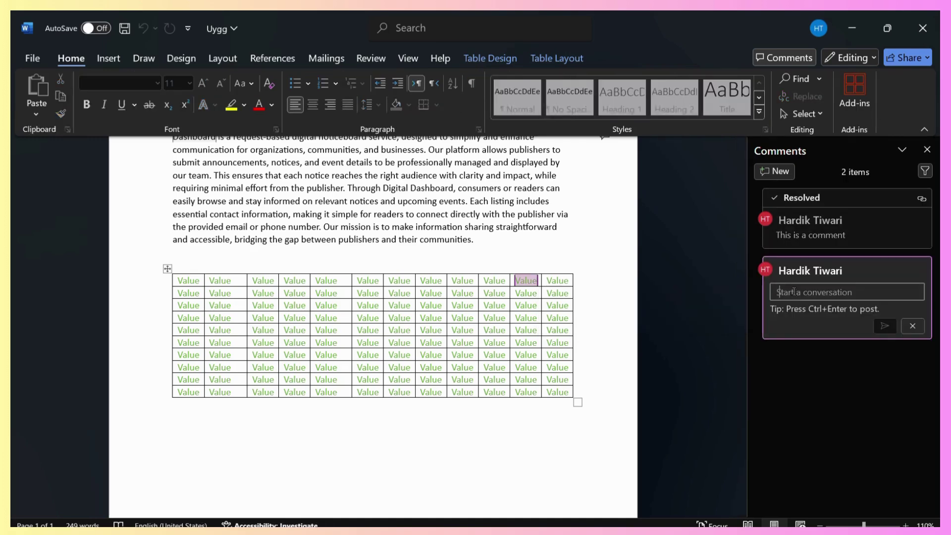
{"action": "type", "text": "This is a "}
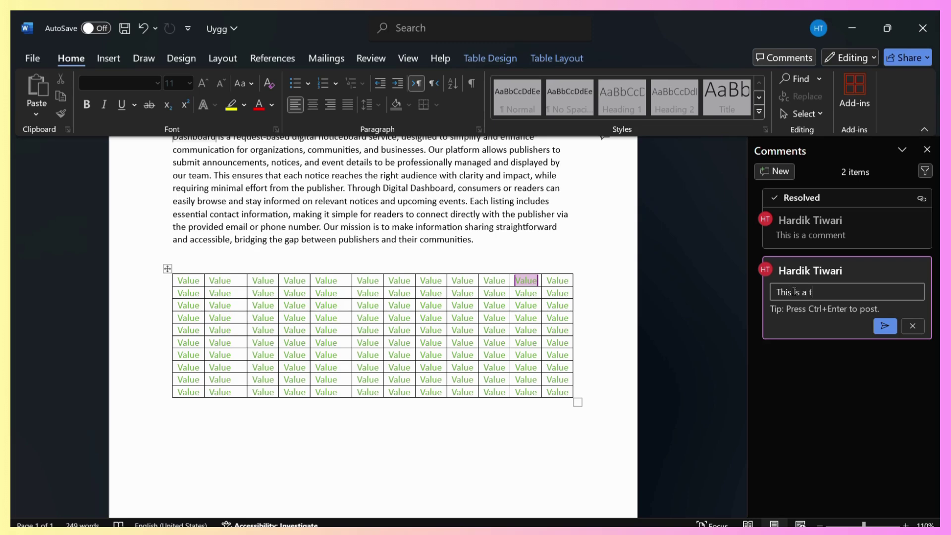
{"action": "type", "text": "table comme"}
{"action": "type", "text": "nt"}
{"action": "left_click", "coordinate": [883, 325]}
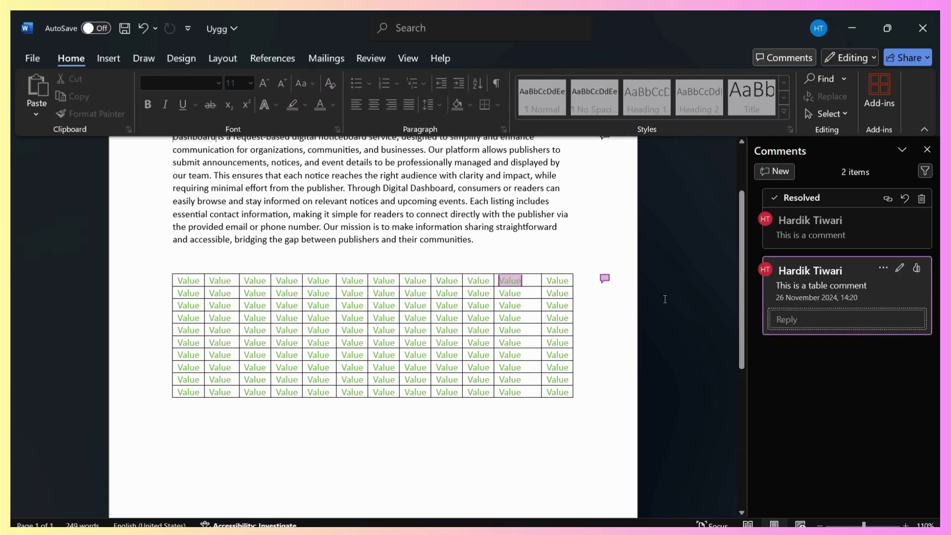
- Close the comments list and resolve the 'This is a table comment' thread
{"action": "left_click", "coordinate": [932, 150]}
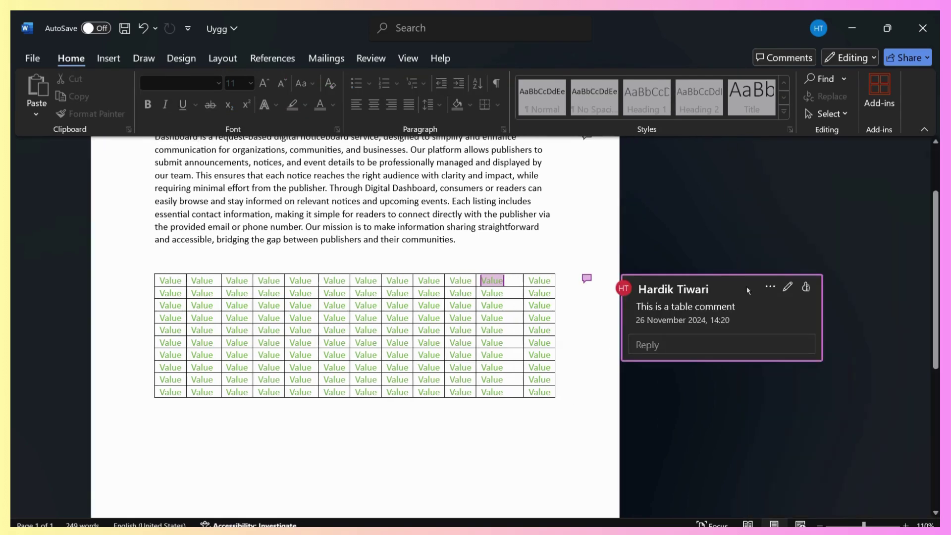
{"action": "left_click", "coordinate": [770, 289]}
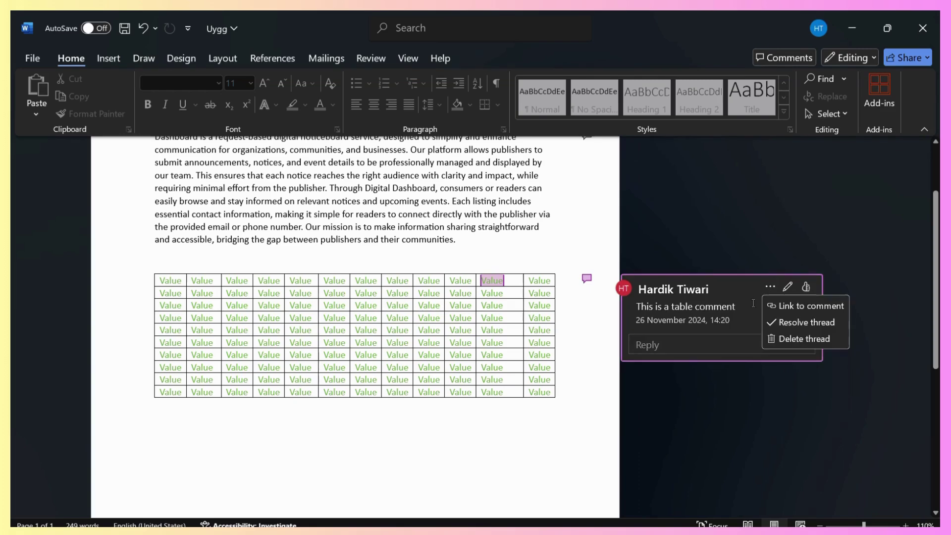
{"action": "left_click", "coordinate": [801, 322]}
{"action": "scroll", "coordinate": [475, 297], "scroll_direction": "up", "scroll_amount": 3}
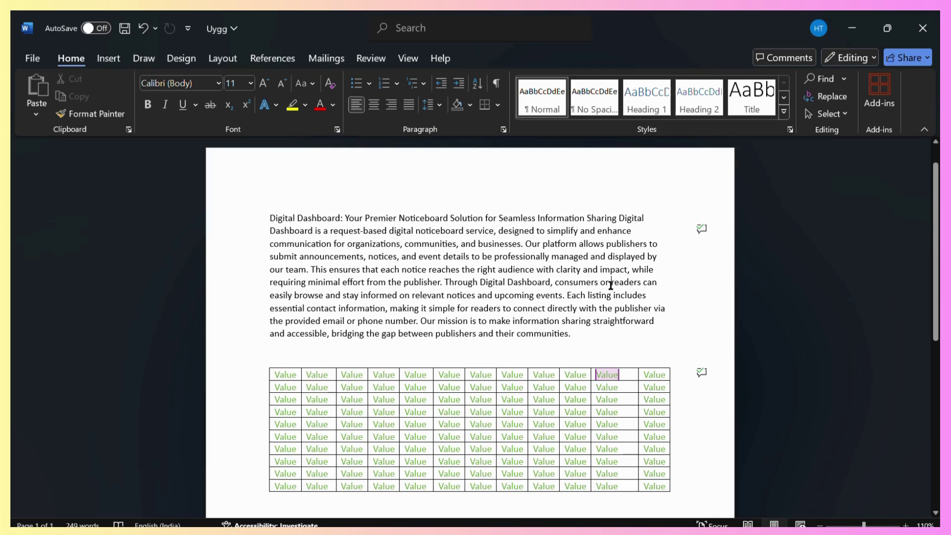
{"action": "scroll", "coordinate": [652, 298], "scroll_direction": "down", "scroll_amount": 3}
{"action": "scroll", "coordinate": [650, 266], "scroll_direction": "up", "scroll_amount": 3}
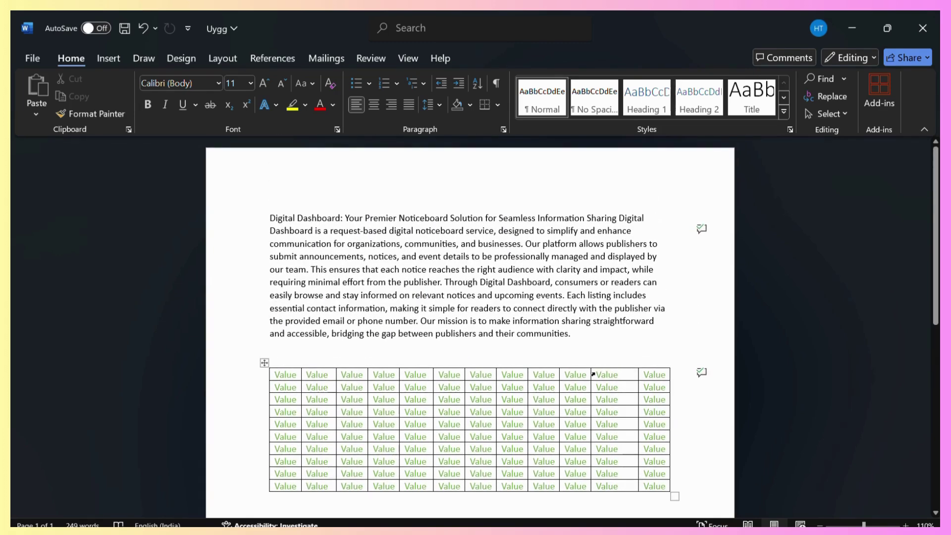
{"action": "scroll", "coordinate": [597, 327], "scroll_direction": "down", "scroll_amount": 2}
{"action": "left_click", "coordinate": [606, 320]}
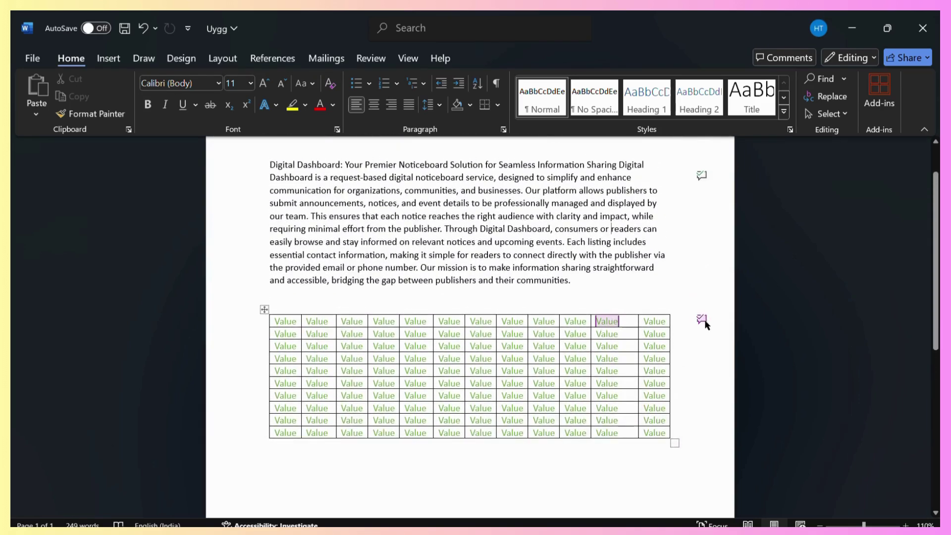
{"action": "left_click", "coordinate": [702, 322]}
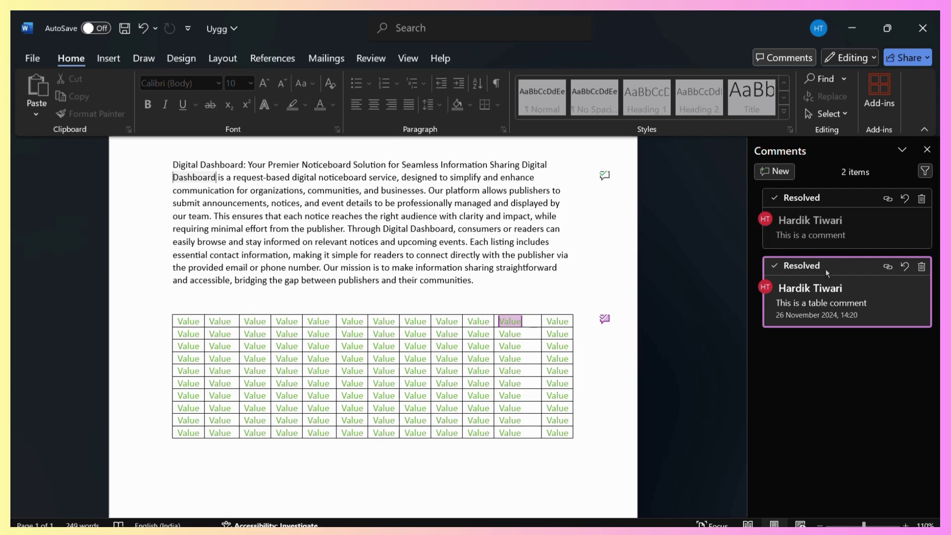
{"action": "left_click", "coordinate": [509, 321]}
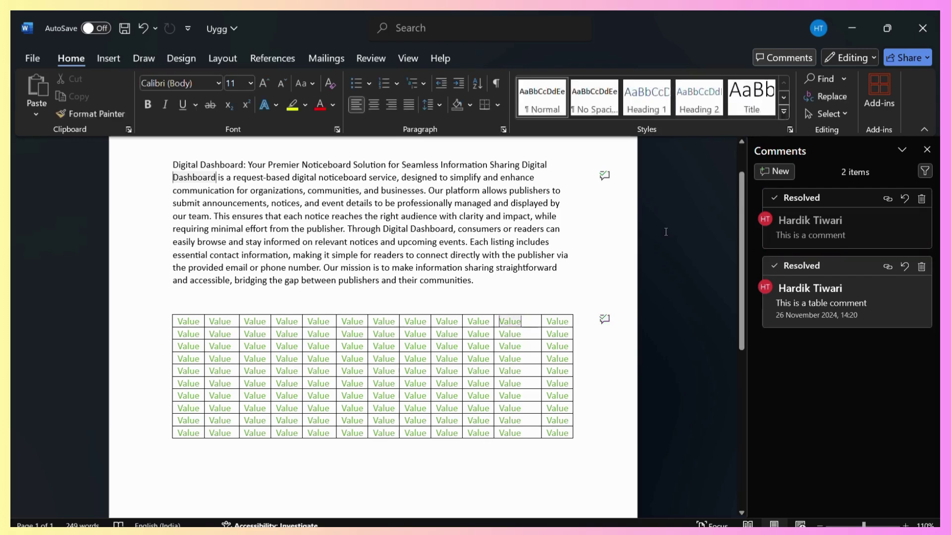
{"action": "left_click", "coordinate": [929, 149]}
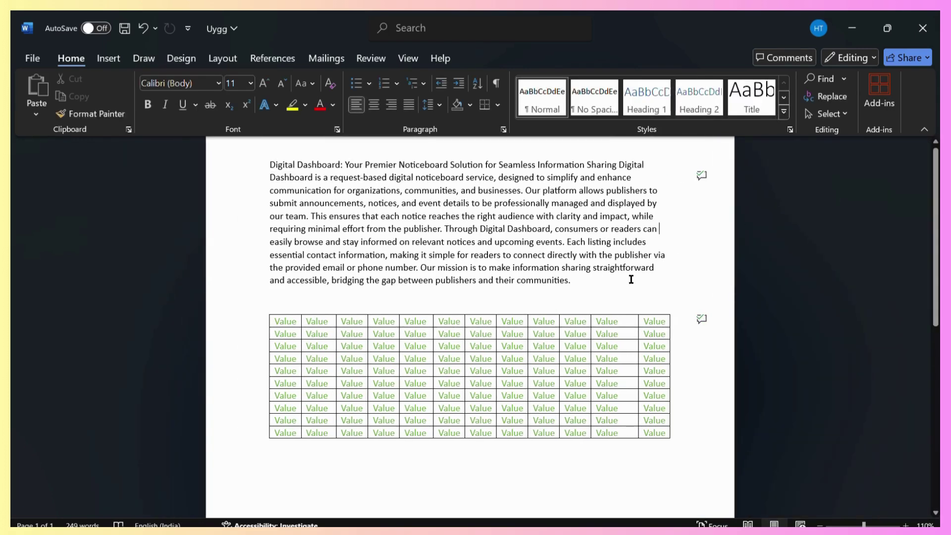
{"action": "scroll", "coordinate": [630, 280], "scroll_direction": "up", "scroll_amount": 2}
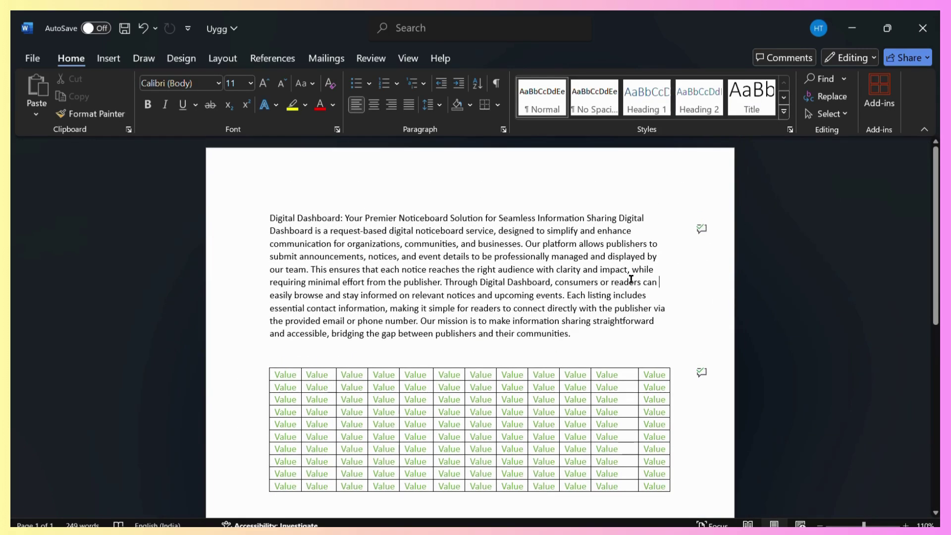